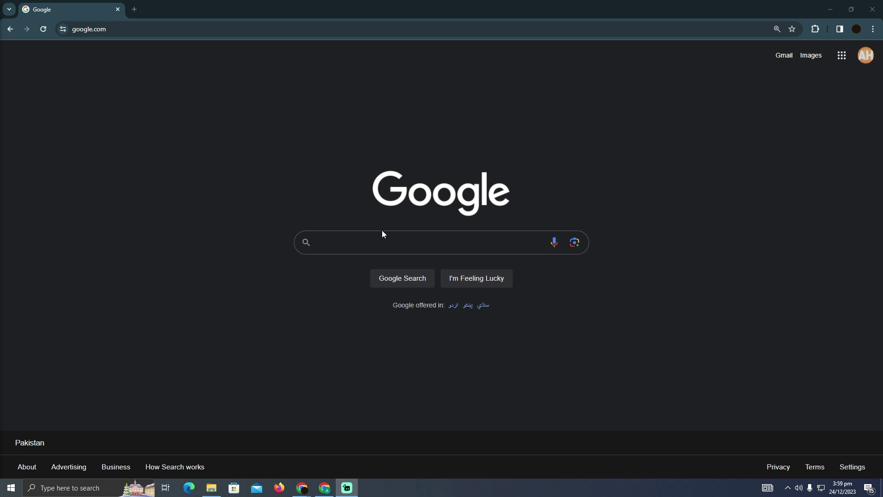
- Search Google for 'apple music' and open Apple's official Apple Music page
click(365, 240)
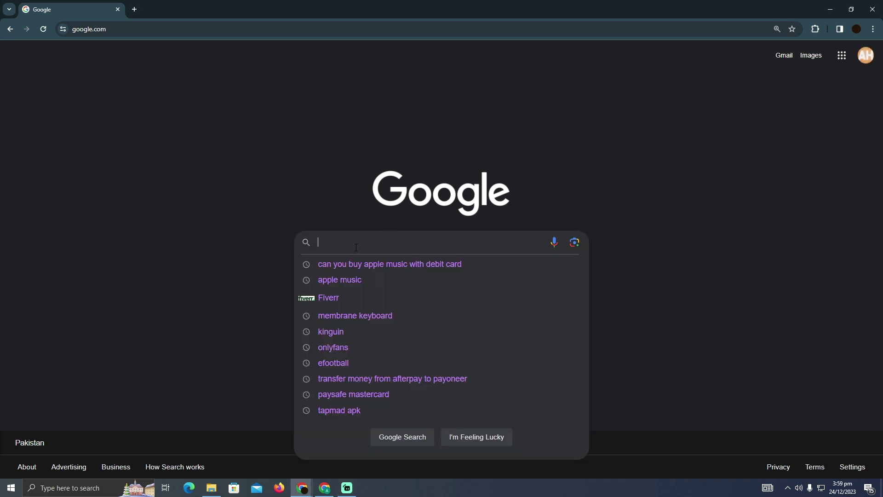
click(335, 280)
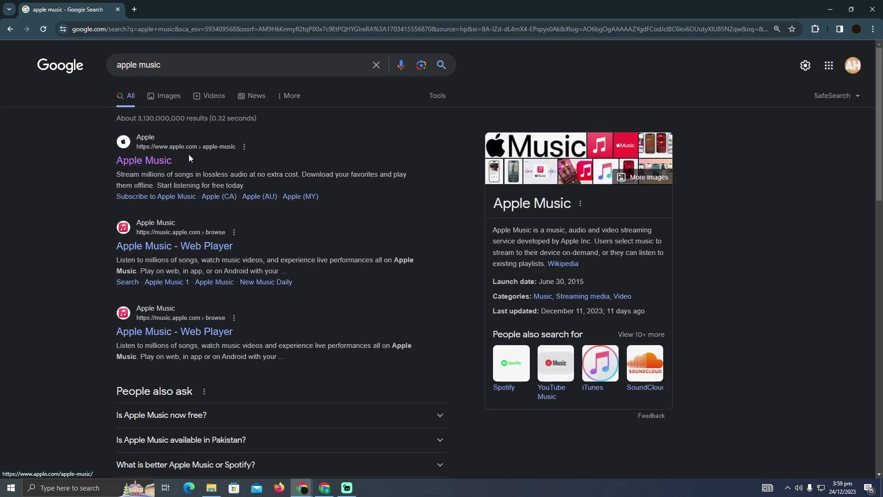
click(143, 160)
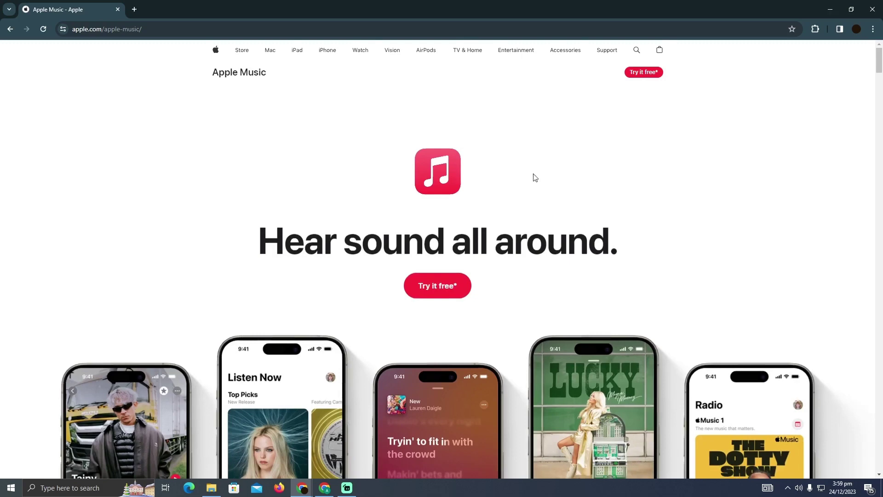
scroll(532, 177, down, 1)
scroll(514, 217, up, 2)
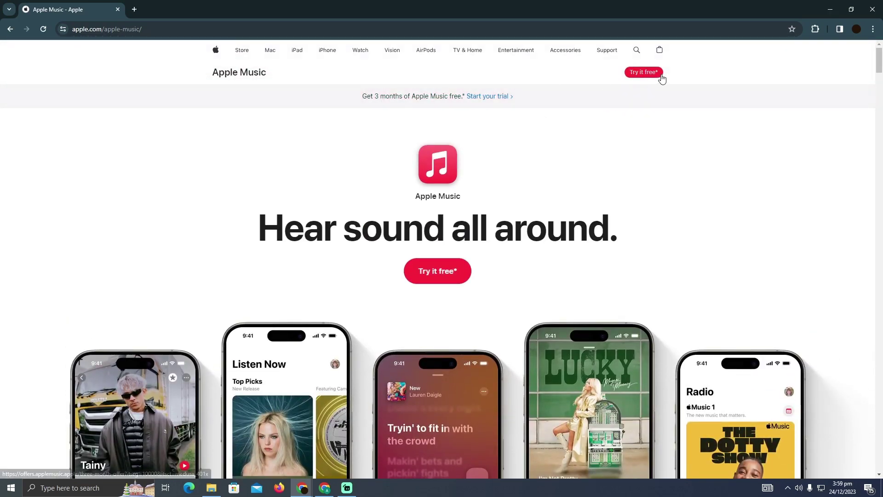
- Accept the Apple Music 3 Months Free offer, opening the Web Player in a new tab
click(643, 72)
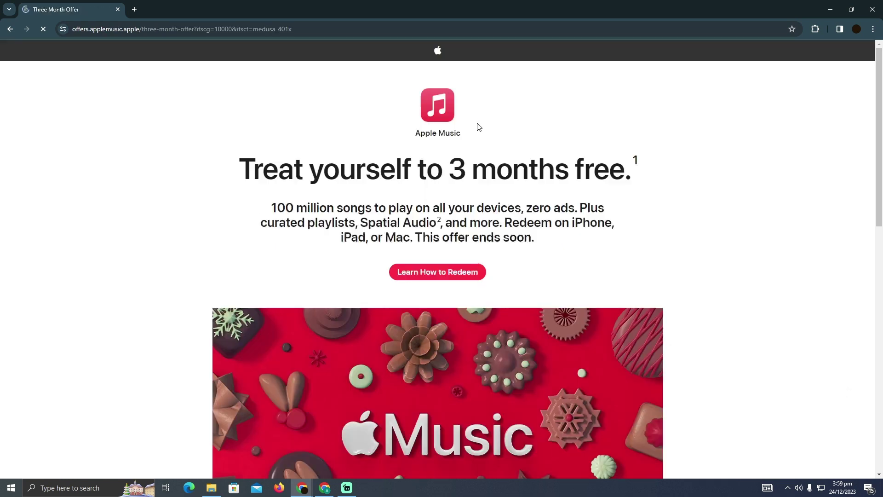
drag(295, 175, 572, 174)
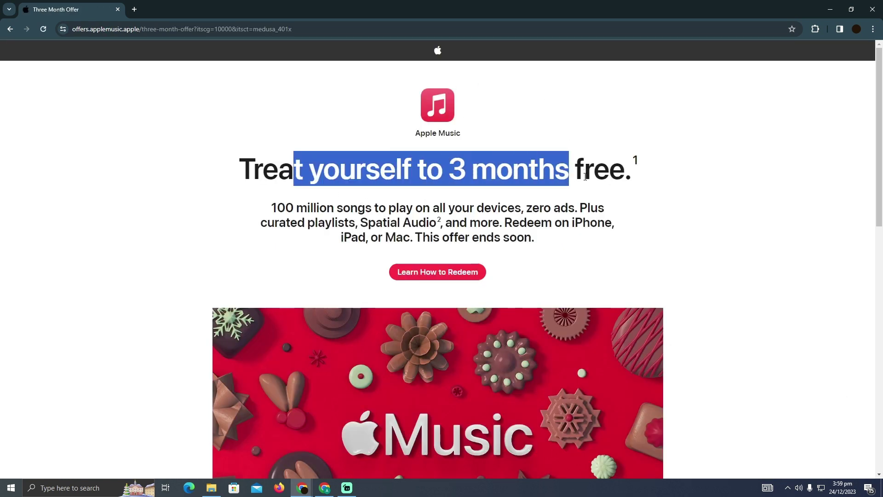
scroll(585, 178, down, 1)
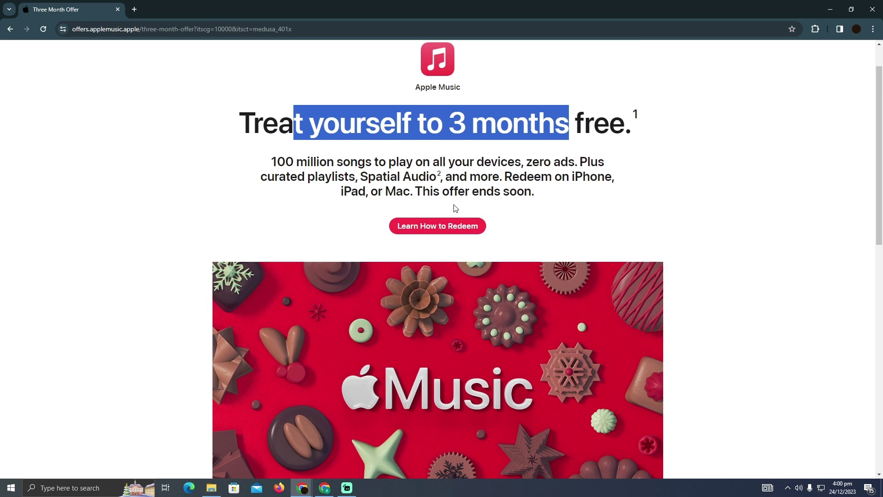
scroll(454, 207, up, 1)
click(447, 270)
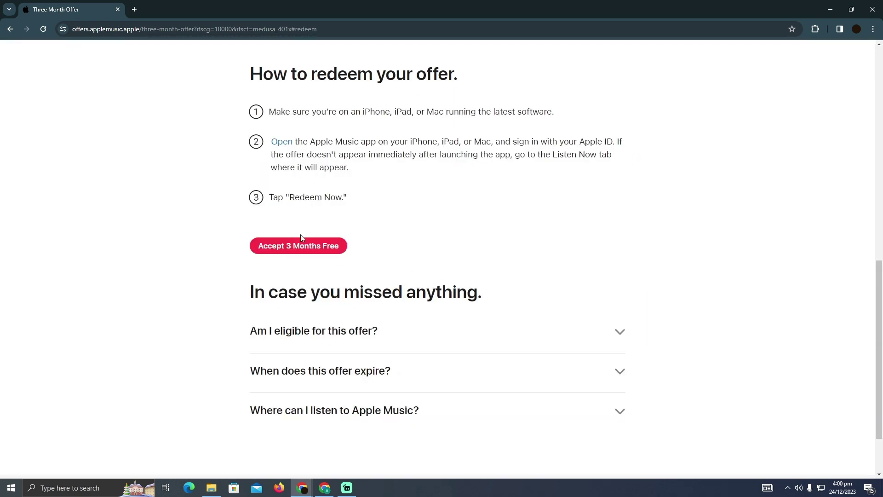
click(299, 245)
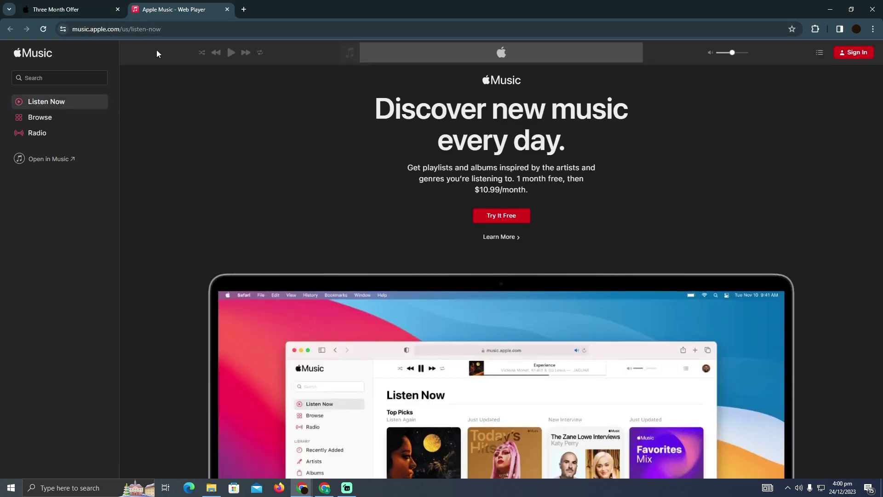
click(502, 215)
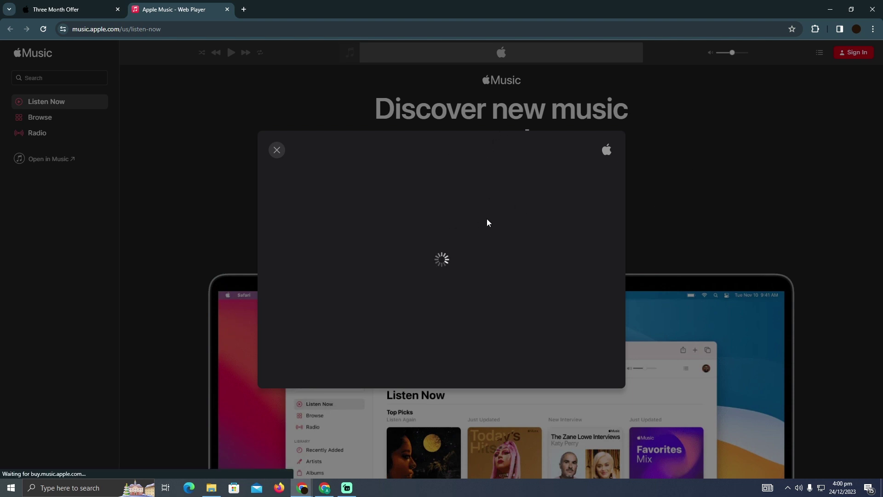
click(277, 150)
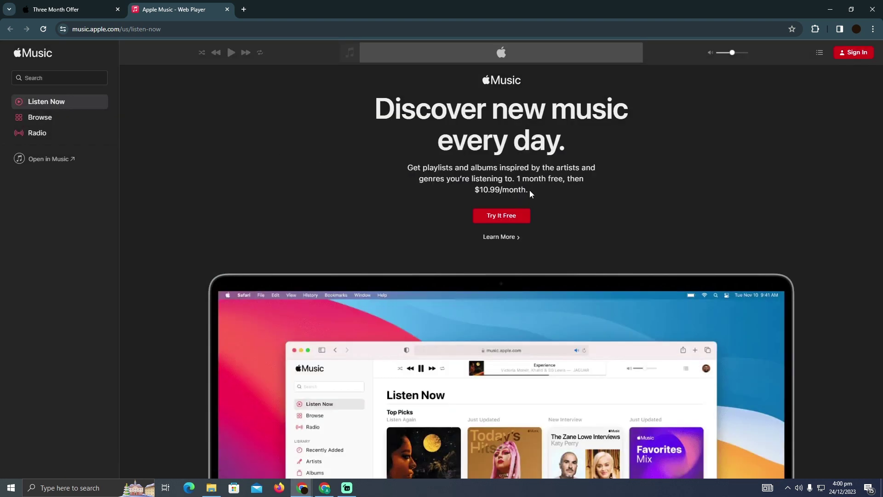